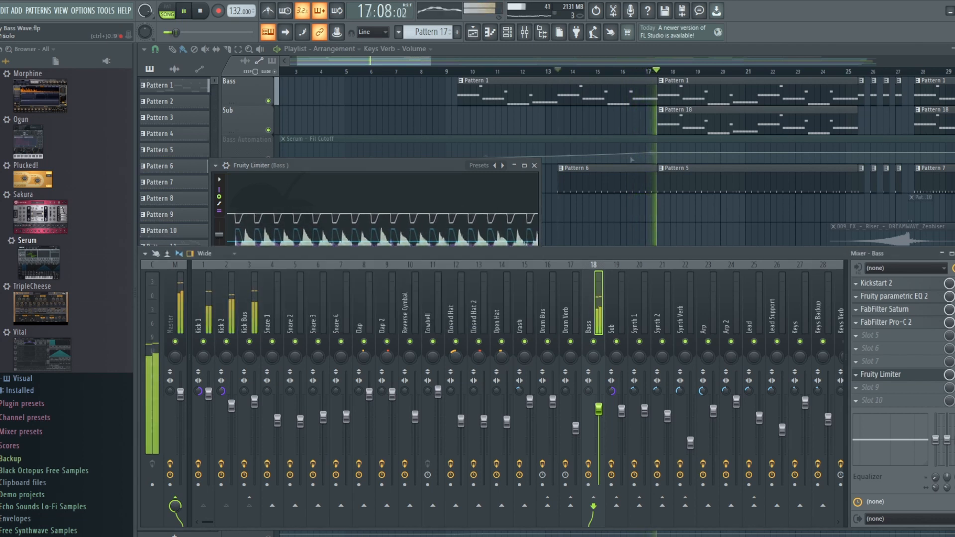
Step: Stop playback and sidechain the Kick Bus mixer track to the Bass track
key(space)
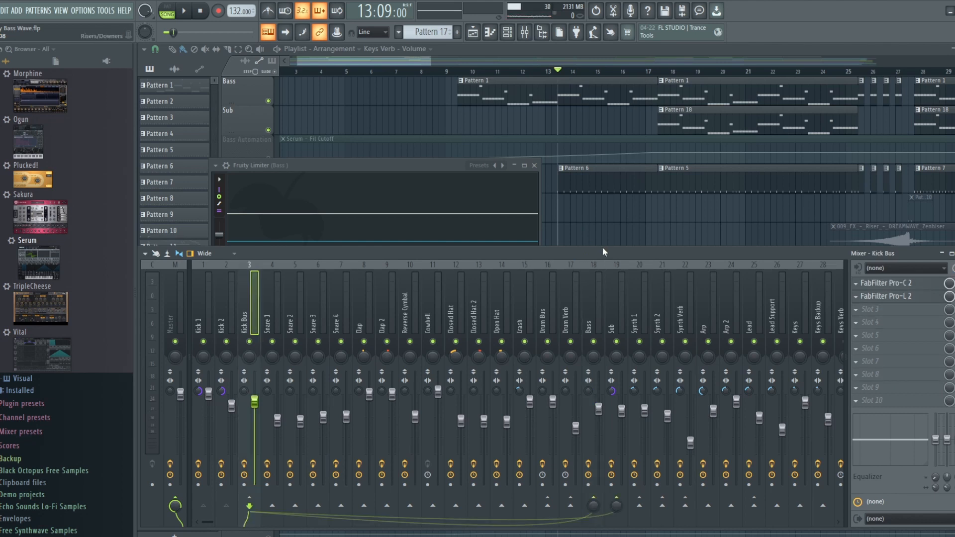
right_click(598, 504)
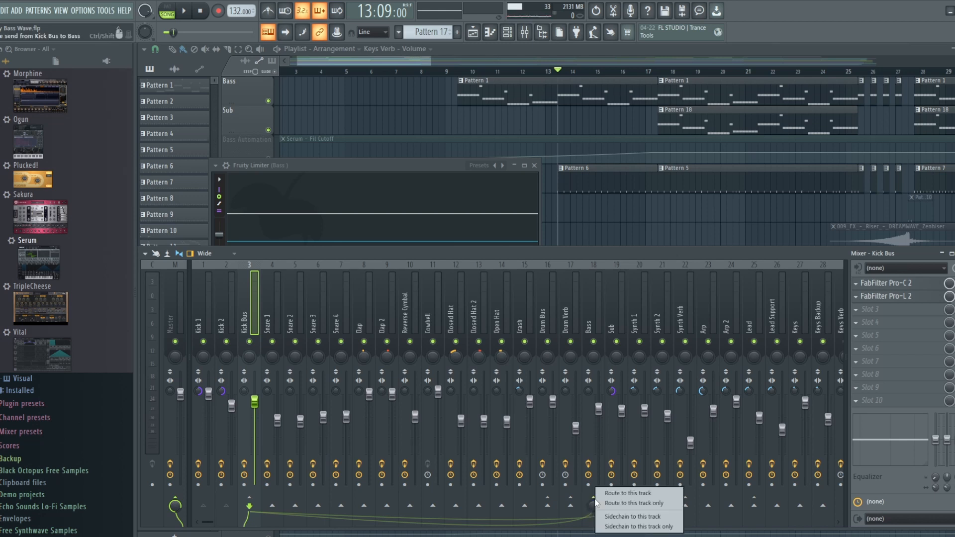
click(623, 525)
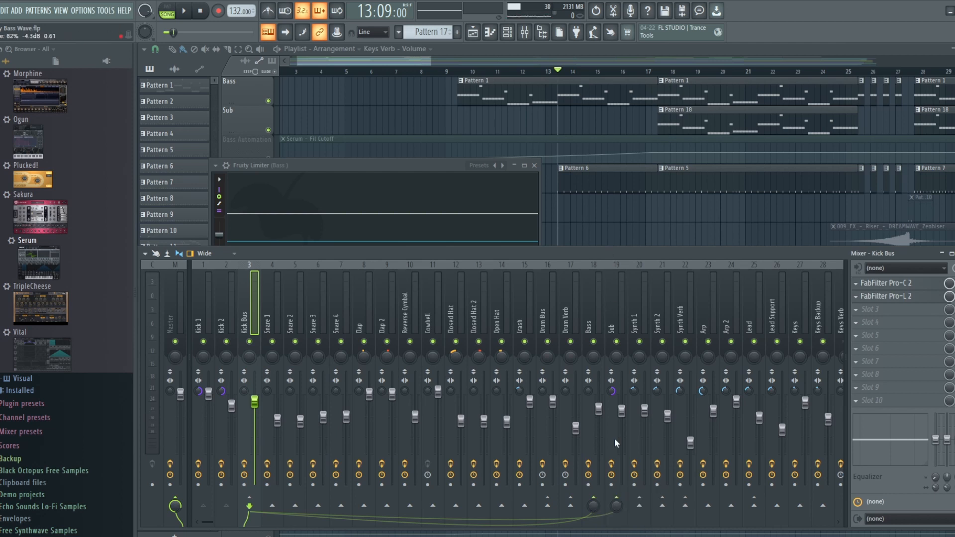
Step: Open the Fruity Limiter on the Bass track in compressor mode, with Kick Bus as its sidechain source
click(588, 323)
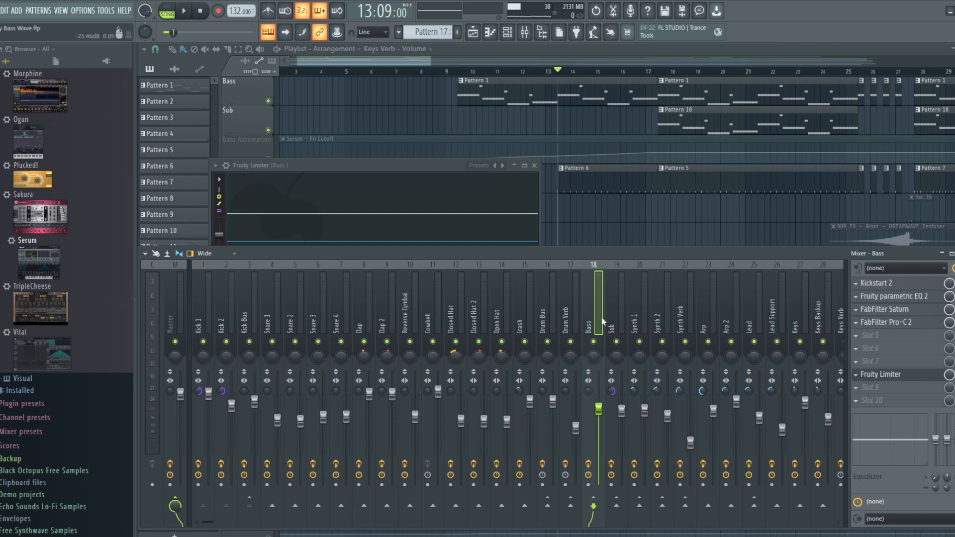
click(890, 380)
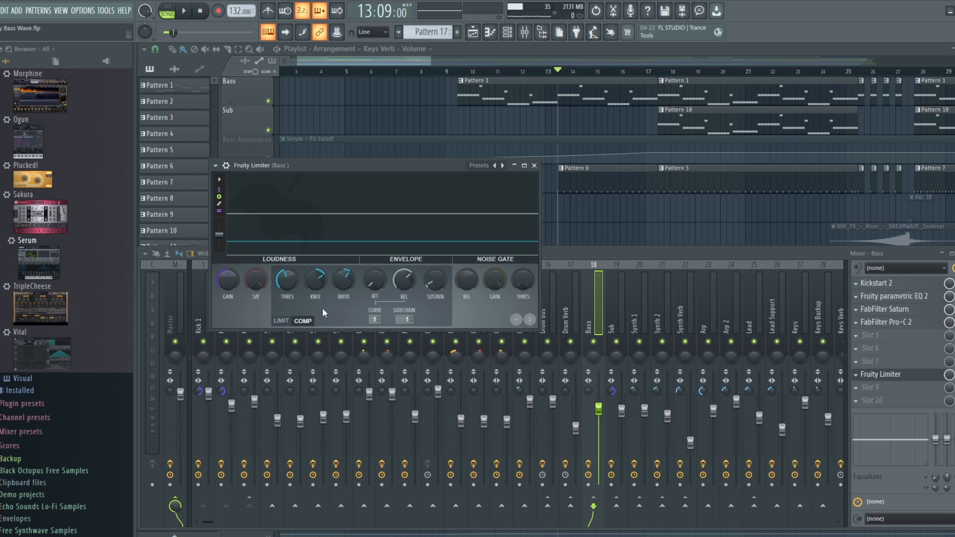
click(281, 322)
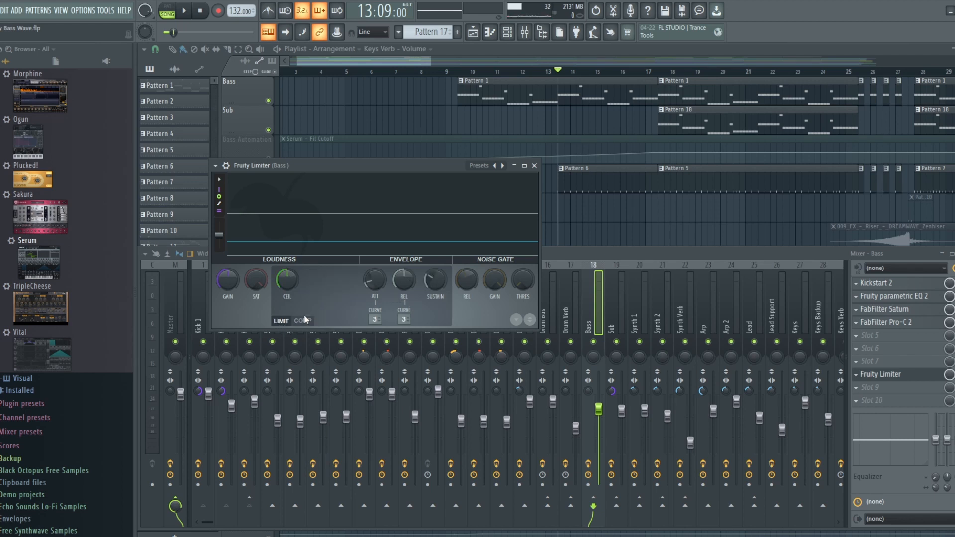
click(303, 320)
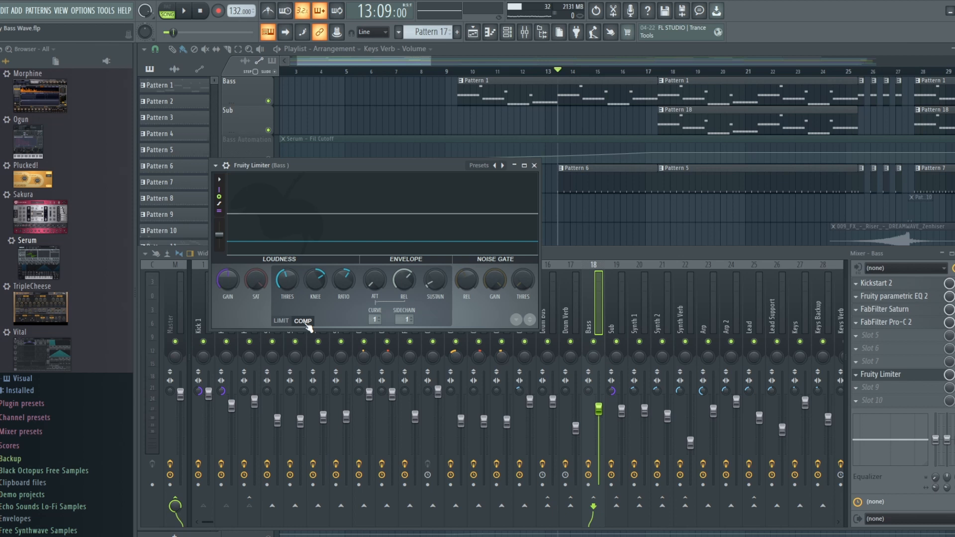
click(407, 319)
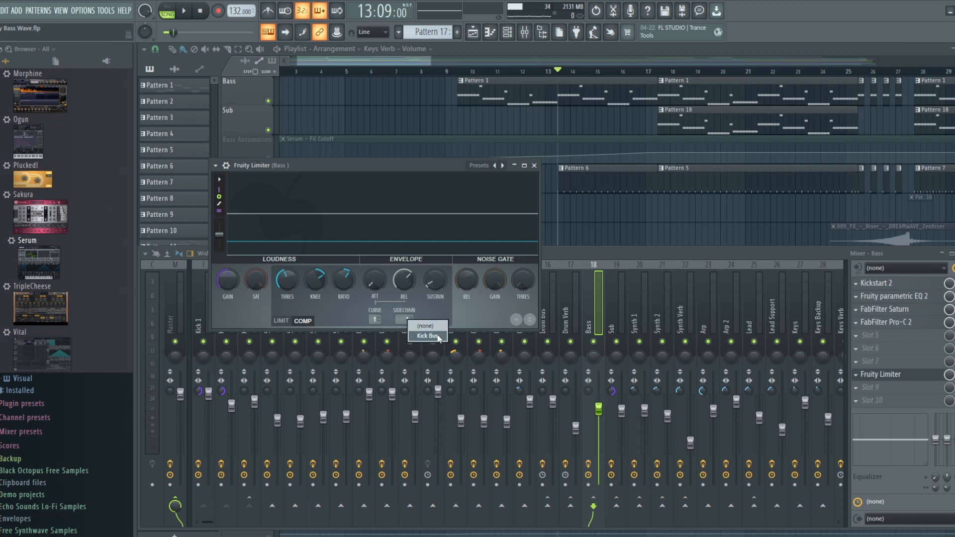
click(462, 313)
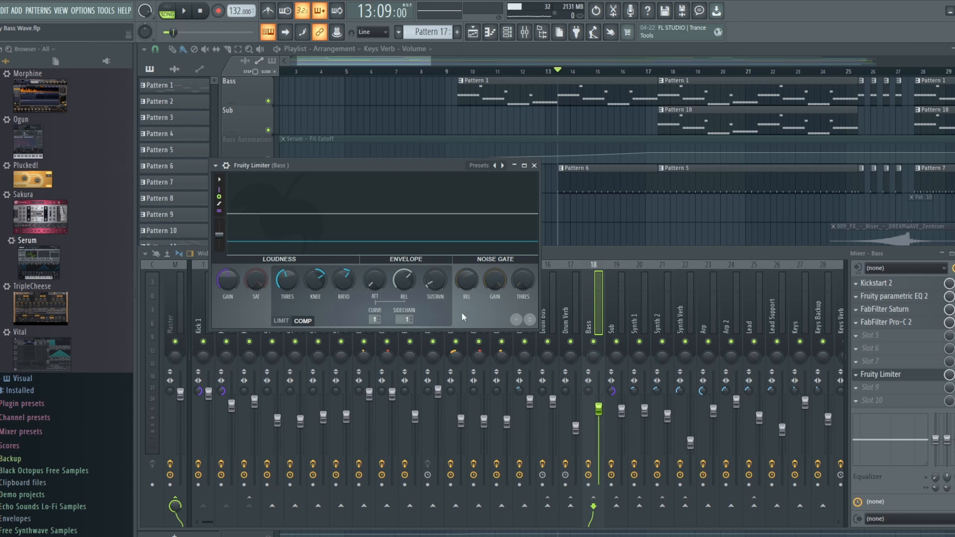
Step: Play the song and compare the bass with the Fruity Limiter bypassed and enabled, ending with playback stopped
click(185, 12)
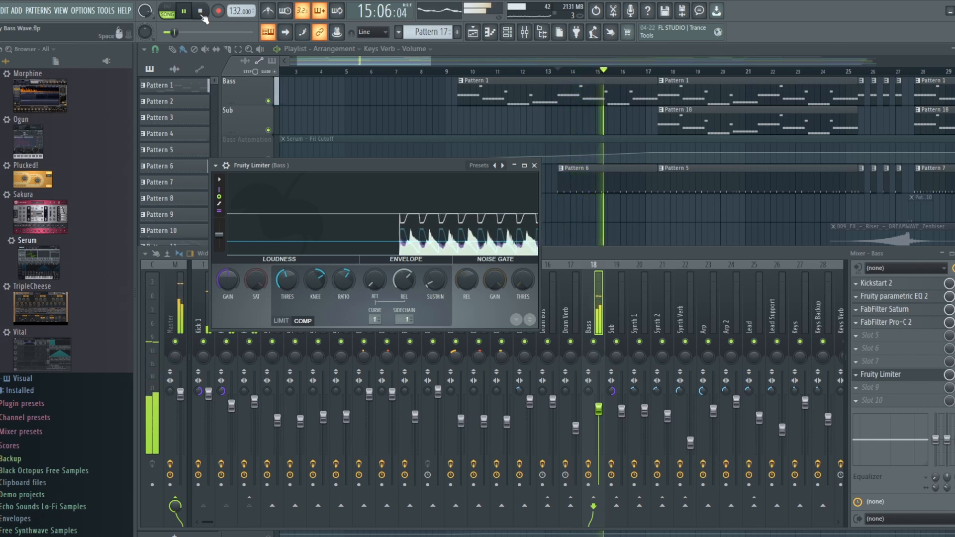
click(201, 13)
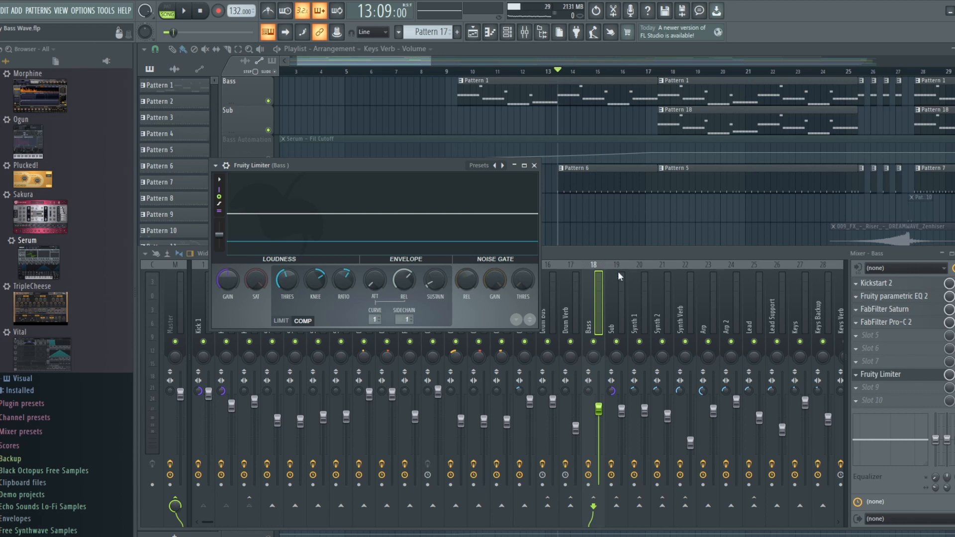
key(space)
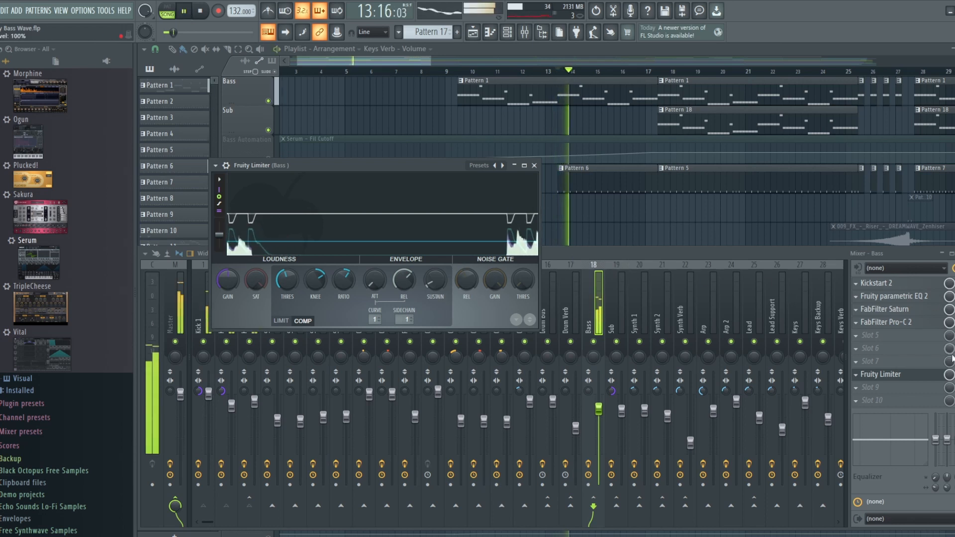
click(954, 374)
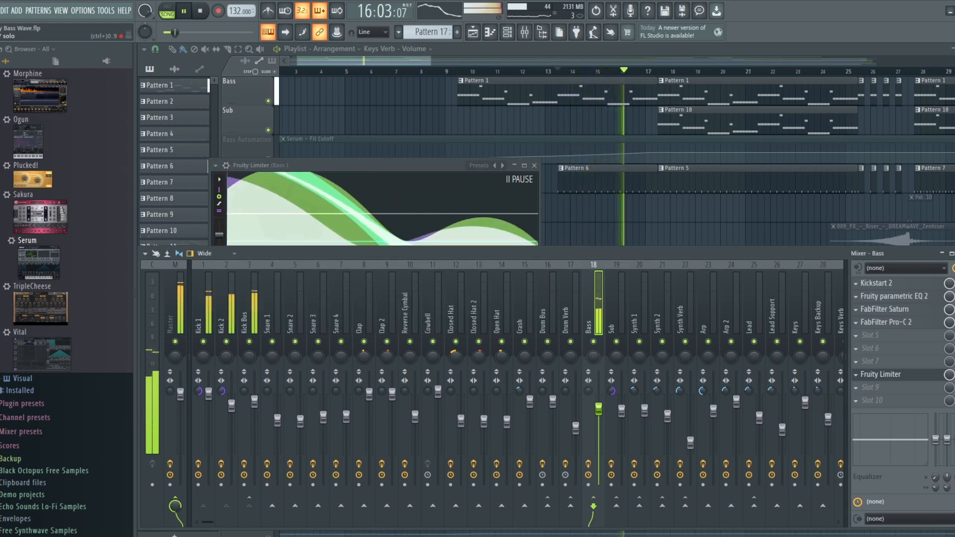
click(954, 375)
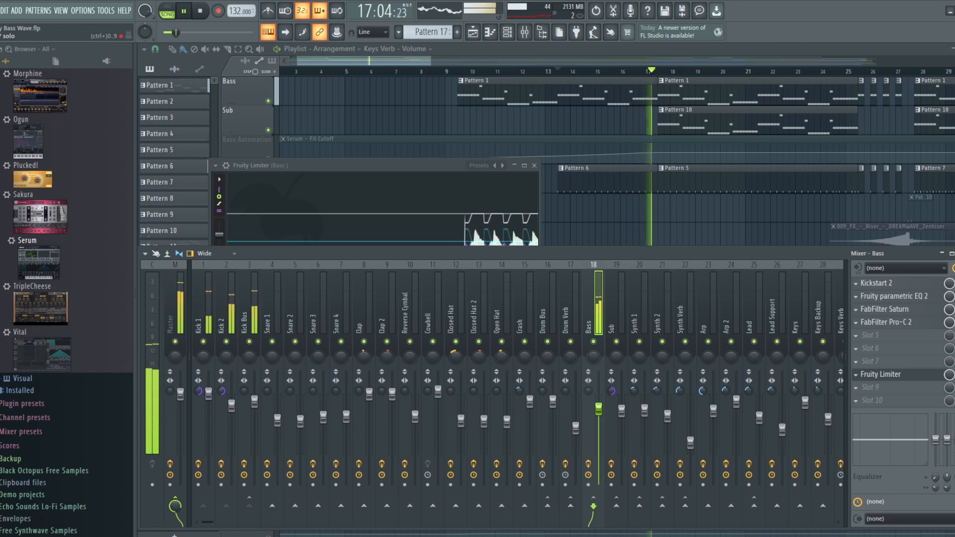
click(954, 375)
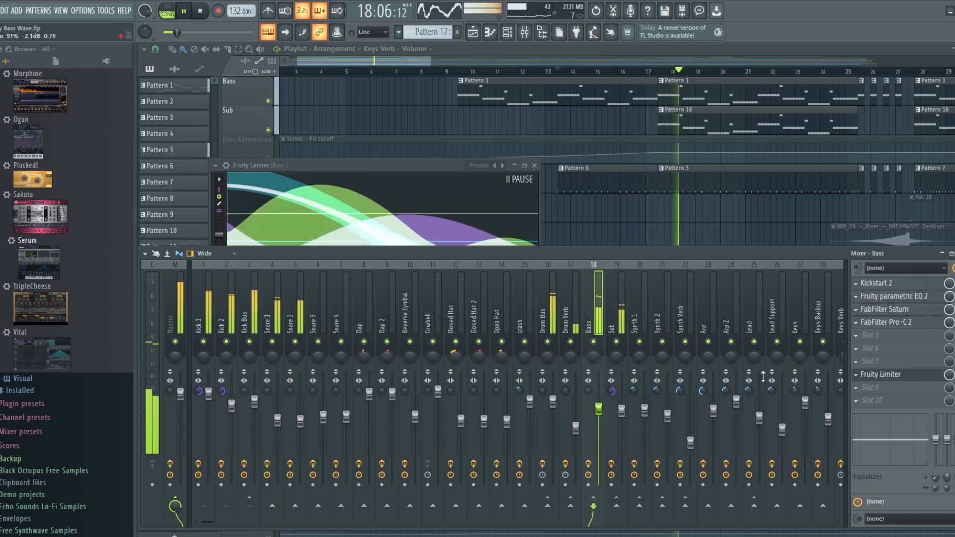
click(954, 375)
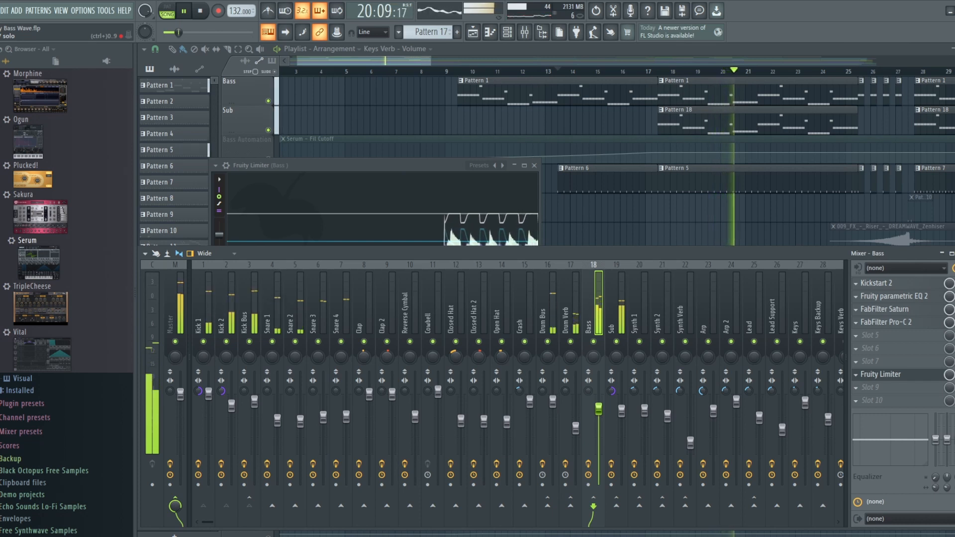
click(954, 375)
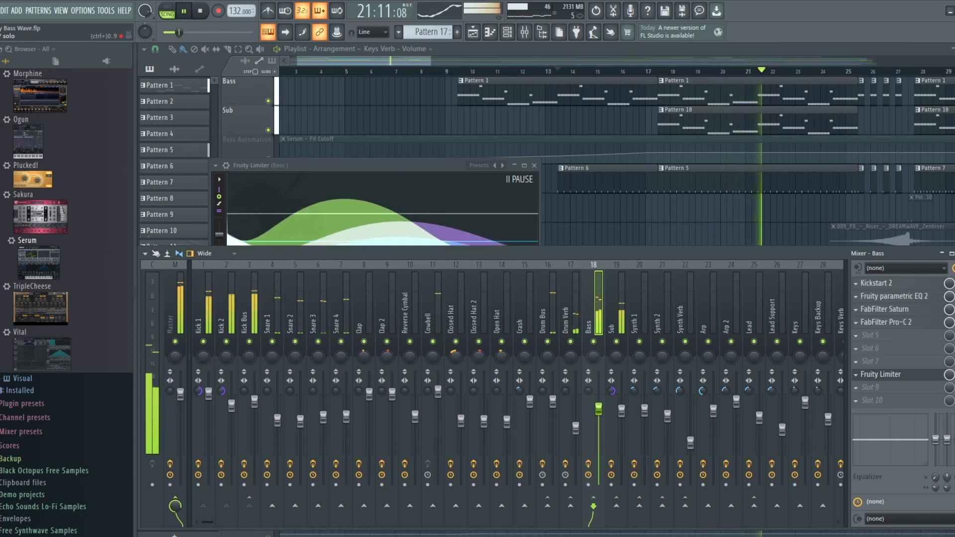
key(space)
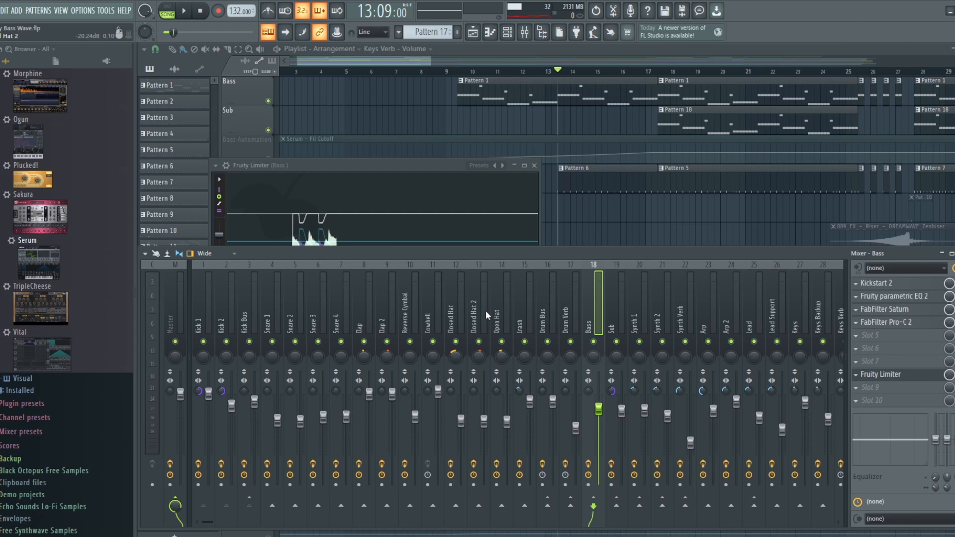
Step: Close the Fruity Limiter window and open Kickstart 2 on the Bass track
click(387, 166)
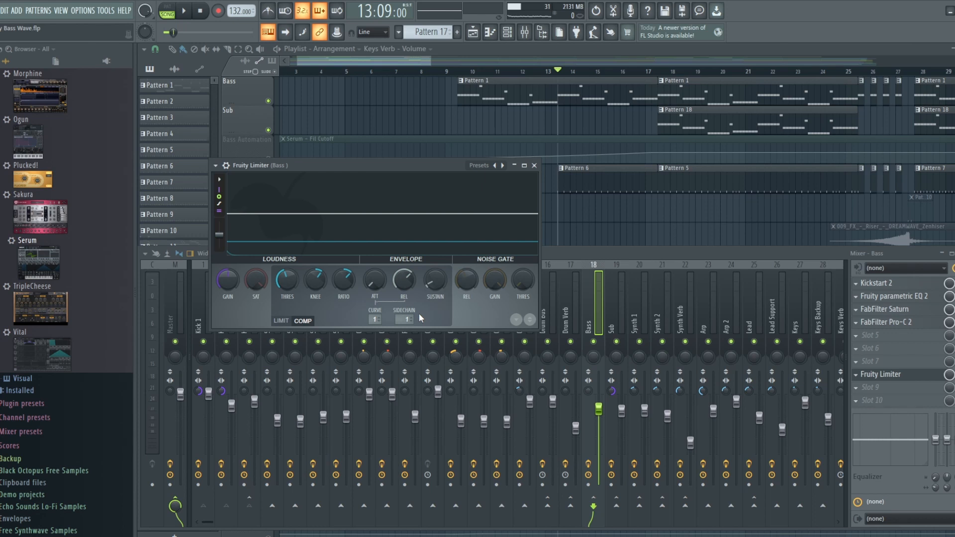
click(535, 165)
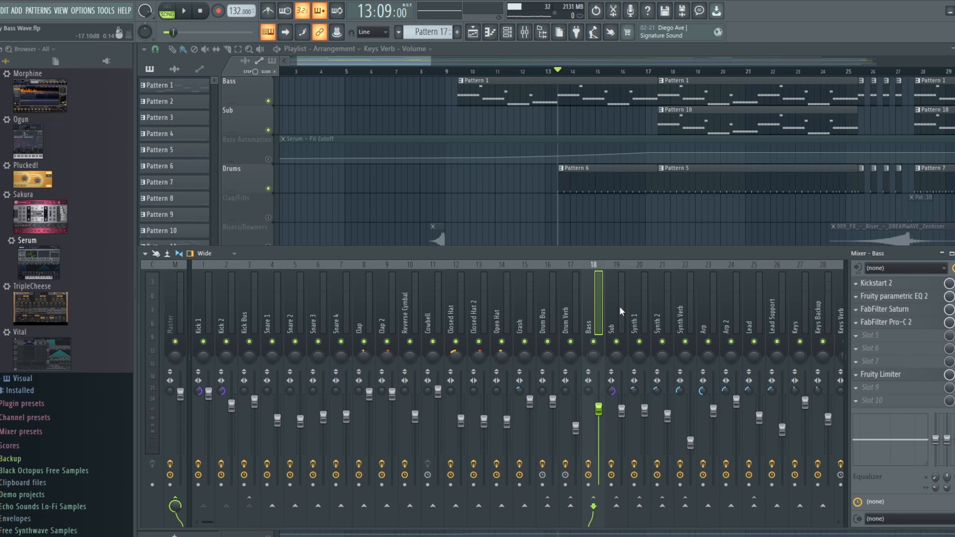
click(877, 283)
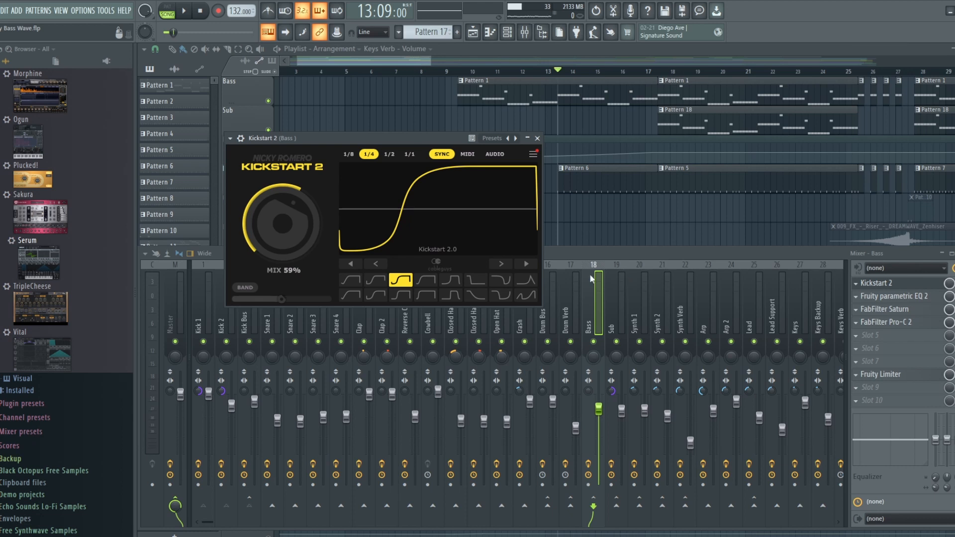
Step: Solo the Bass track and raise its Kickstart 2 mix to 100% during playback, finishing with playback stopped
right_click(593, 342)
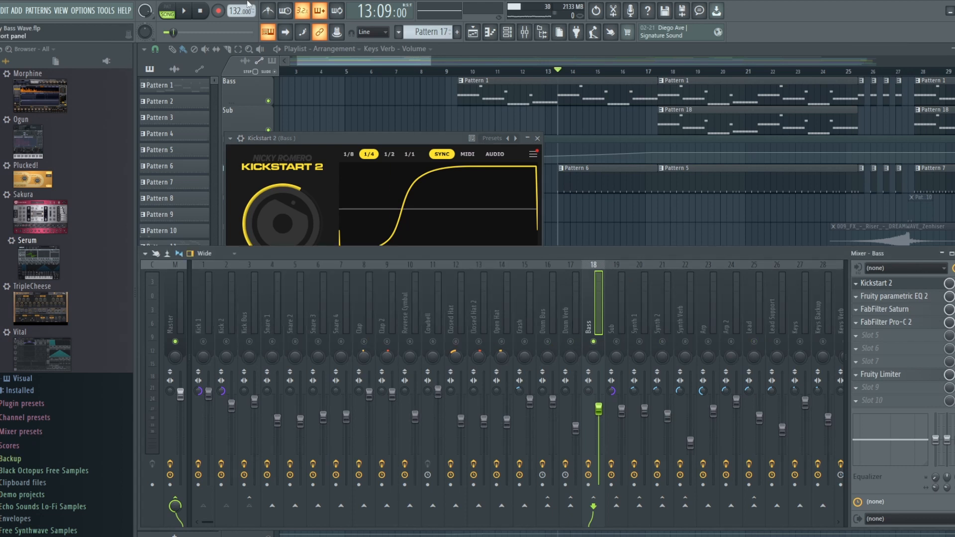
key(space)
click(435, 137)
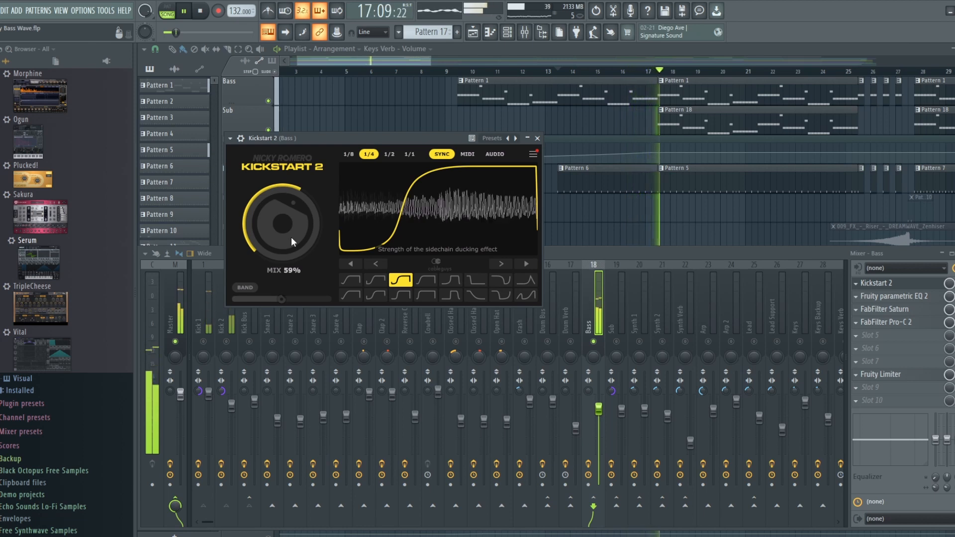
scroll(291, 237, up, 5)
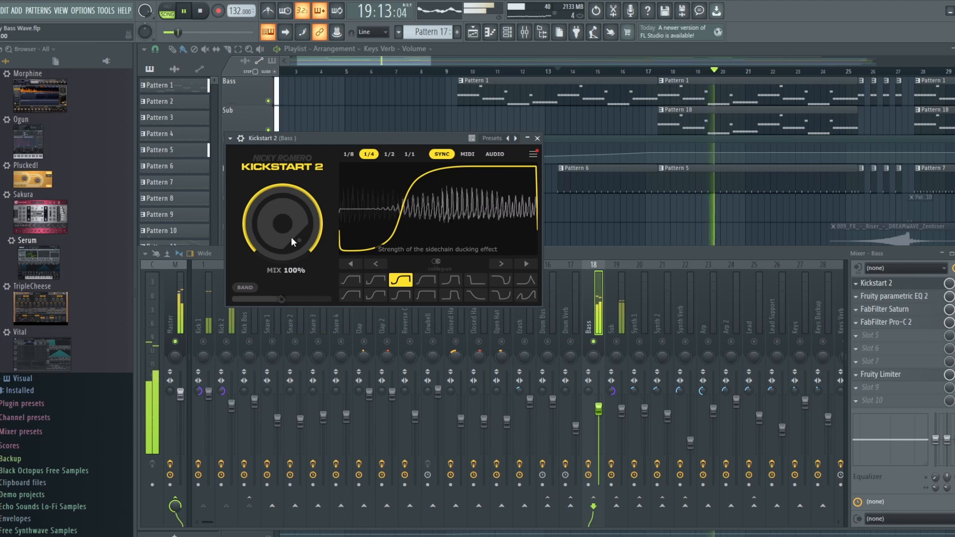
key(space)
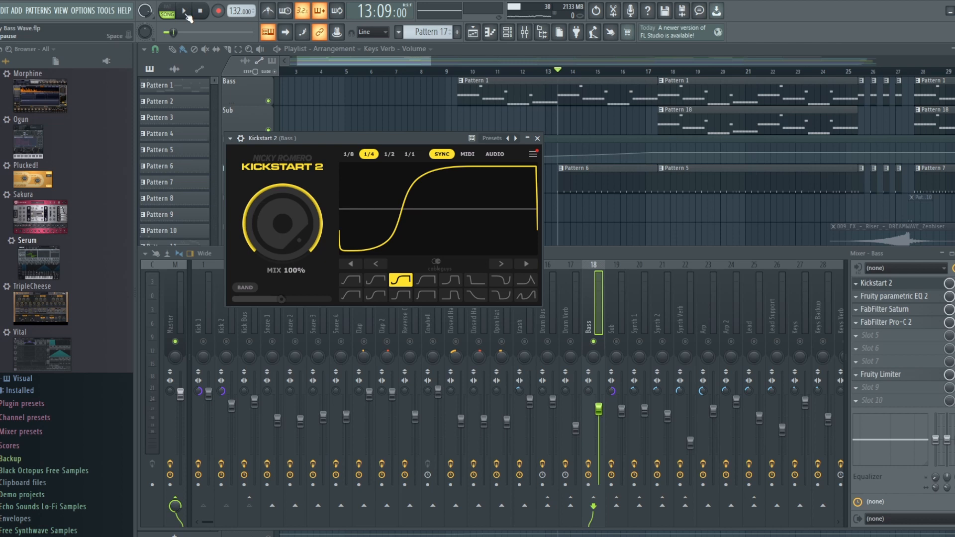
Step: Play the soloed Bass track and lower its Kickstart 2 mix to 60%, stopping playback at the end
click(185, 12)
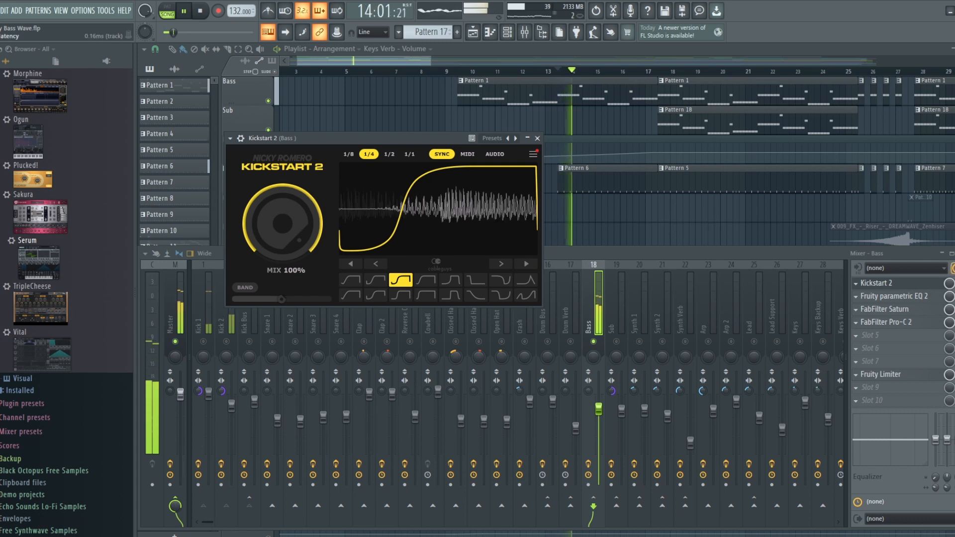
right_click(593, 342)
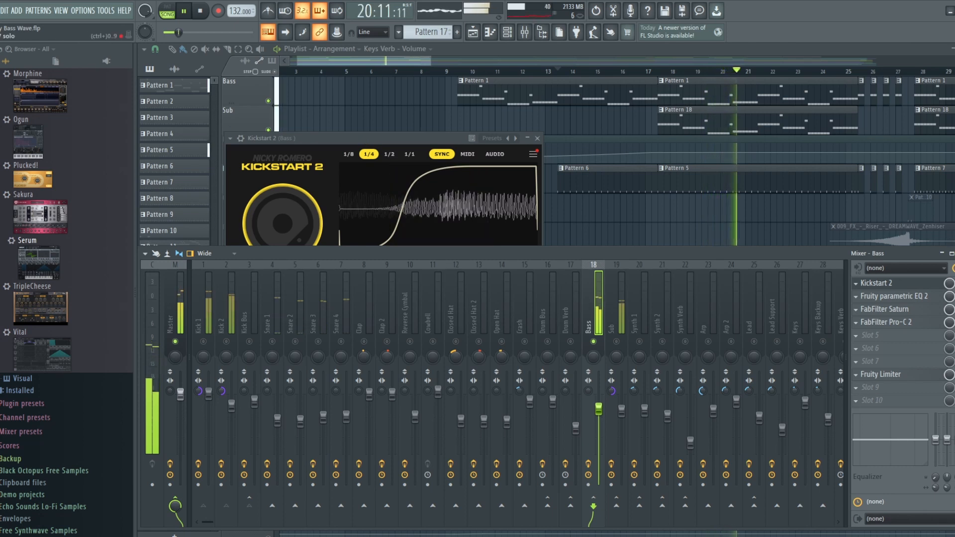
click(325, 139)
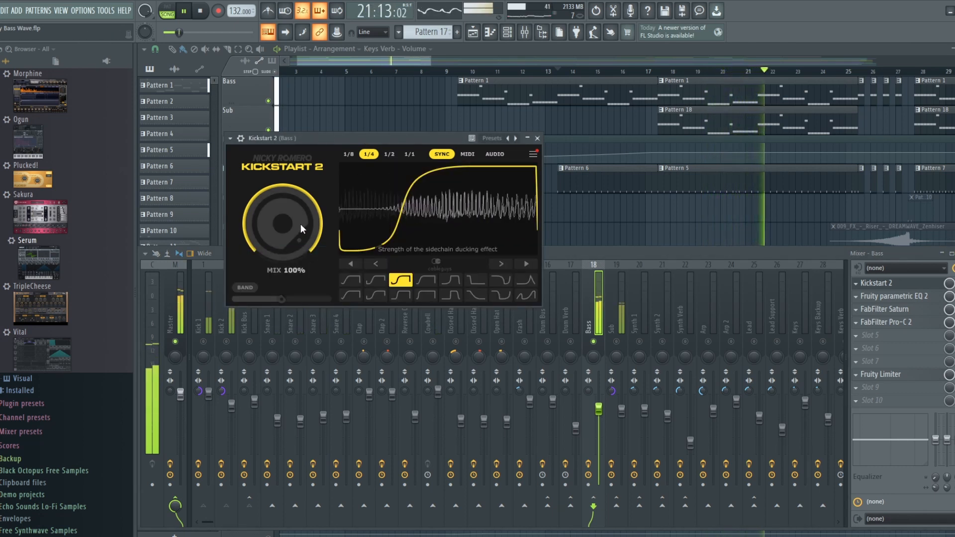
drag(300, 224, 301, 249)
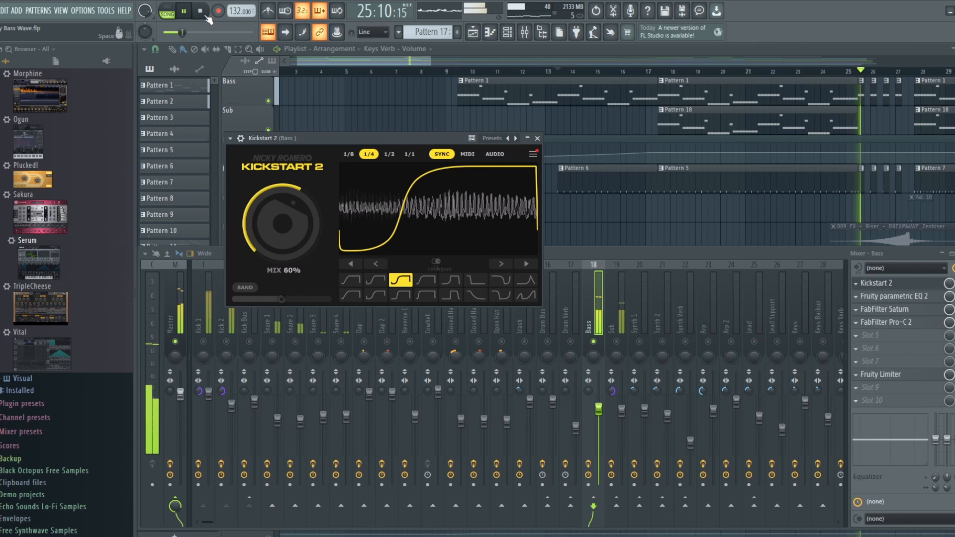
click(204, 14)
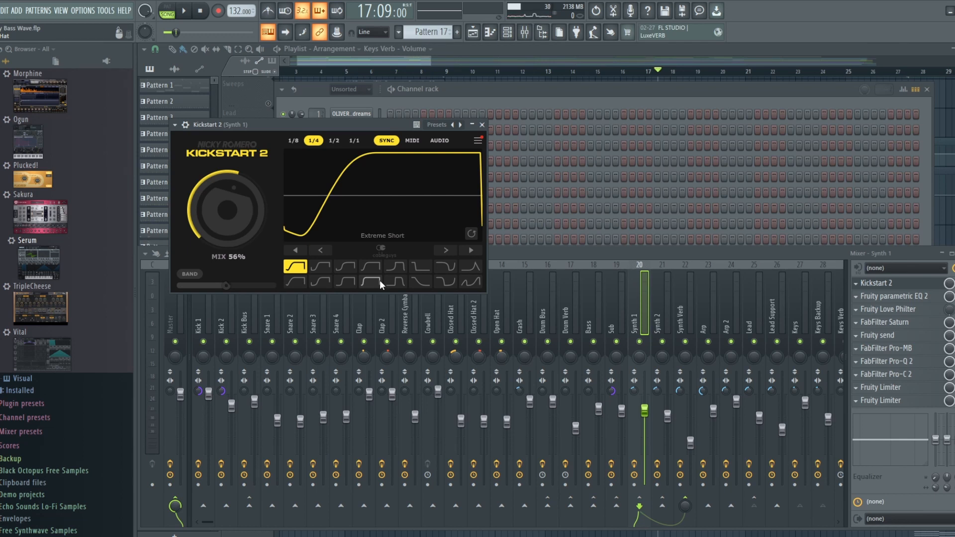
Step: Listen to the Synth 1 track and adjust its Kickstart 2 mix while the song plays
click(185, 12)
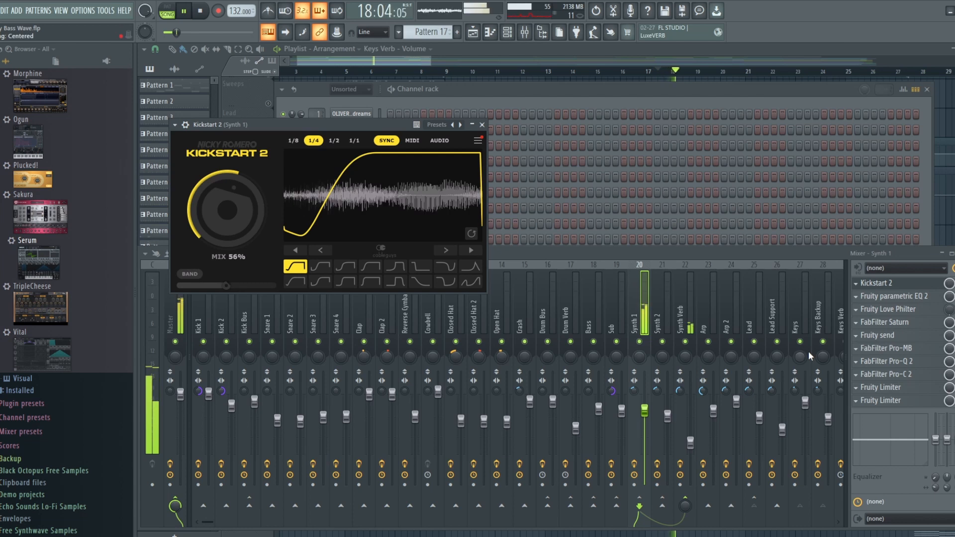
click(202, 13)
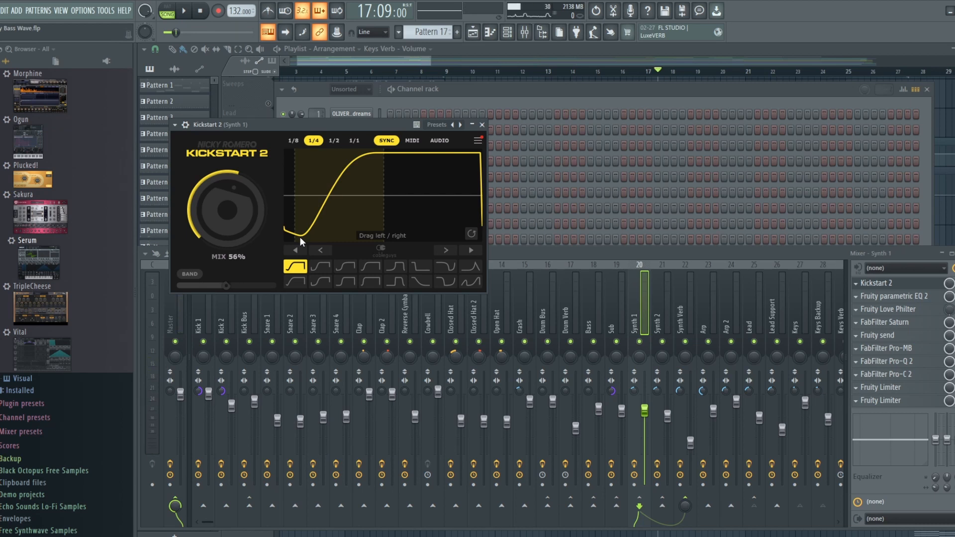
click(187, 11)
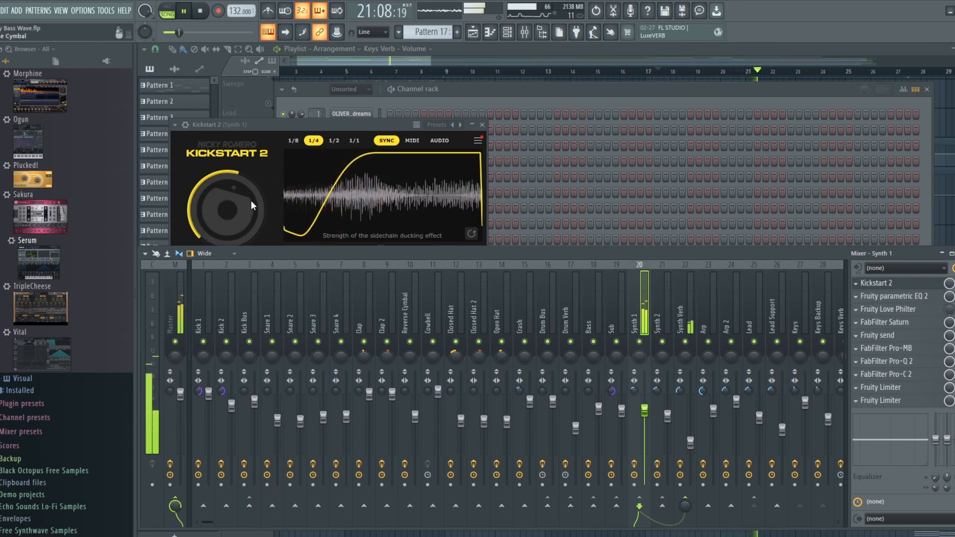
mouse_move(250, 205)
mouse_down()
mouse_move(250, 160)
mouse_move(250, 213)
mouse_move(250, 195)
mouse_up()
key(space)
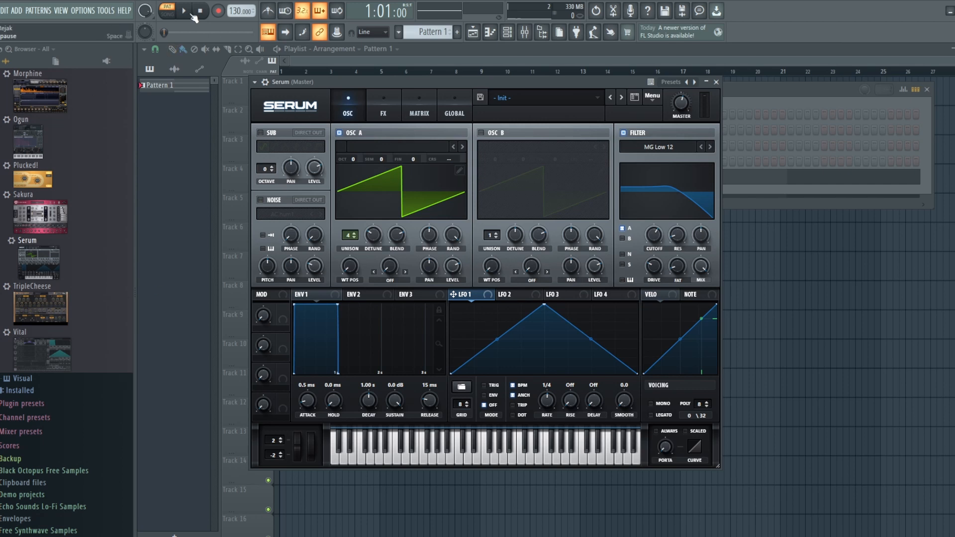
Step: Play the pattern briefly to hear the unmodulated patch, and load a Sidechain preset shape into LFO 1
click(192, 15)
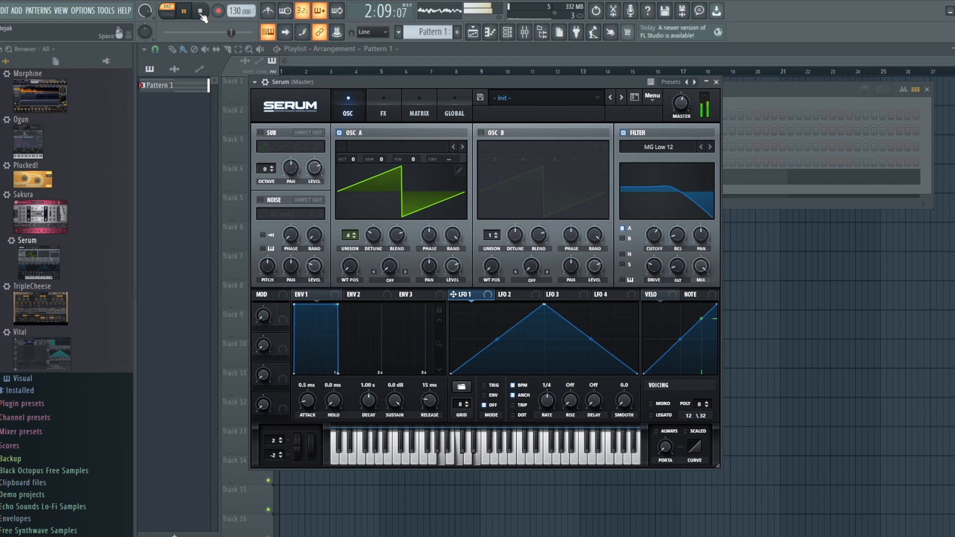
click(199, 11)
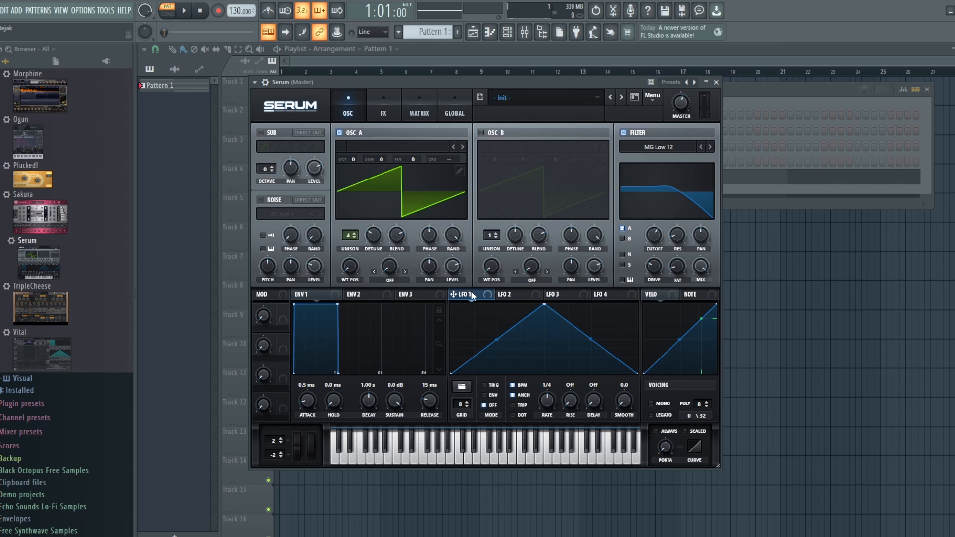
click(461, 386)
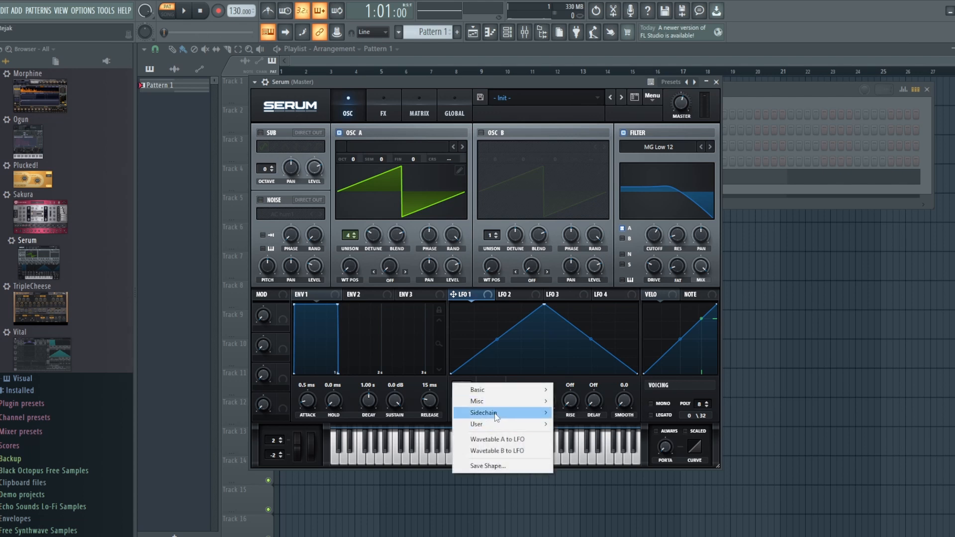
mouse_move(496, 417)
click(576, 412)
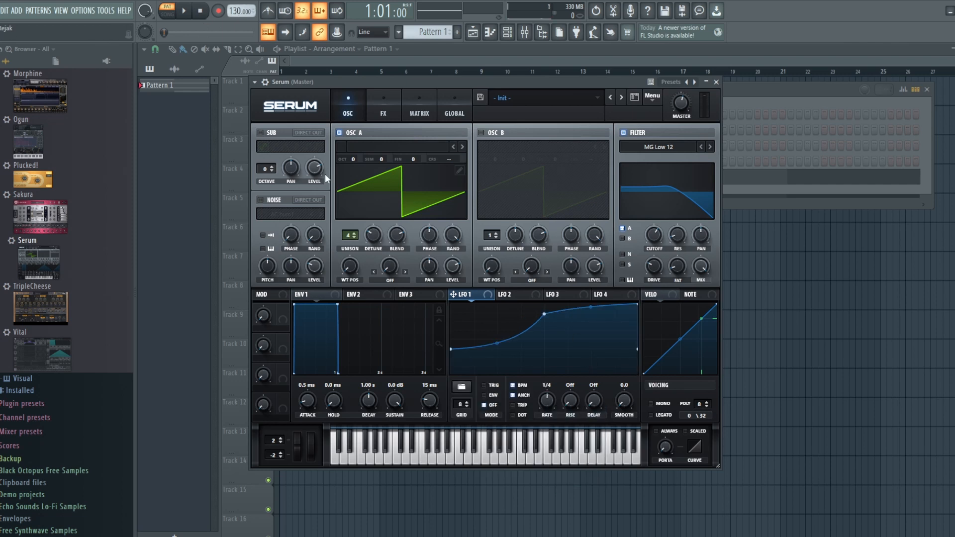
Step: Assign LFO 1 to the filter cutoff and set its modulation amount to 40 during playback, finishing with playback stopped
drag(476, 295, 650, 274)
drag(647, 226, 649, 231)
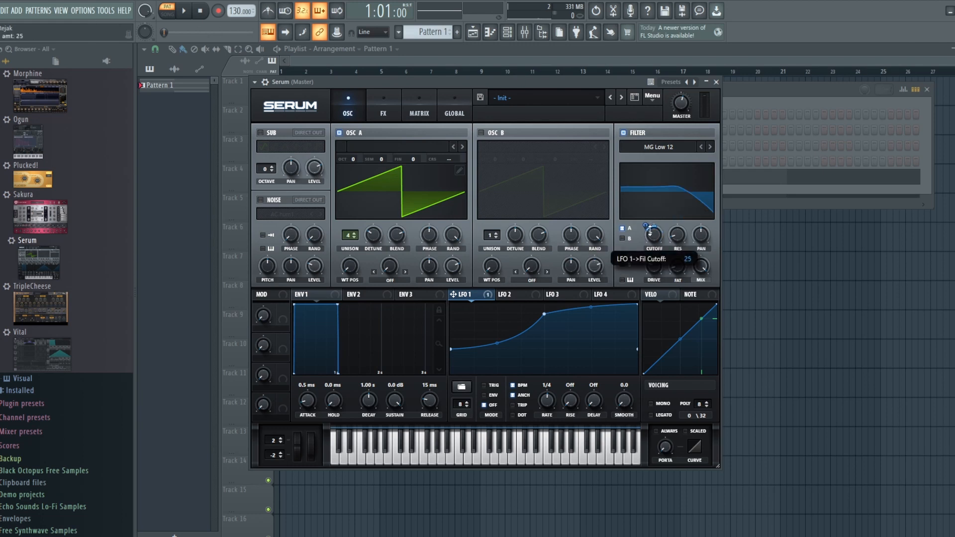
click(185, 11)
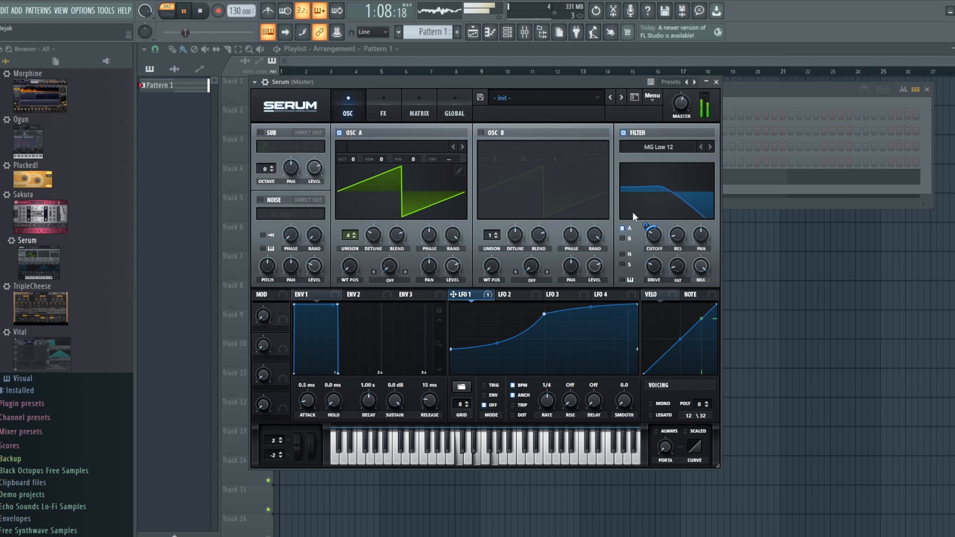
drag(646, 226, 648, 214)
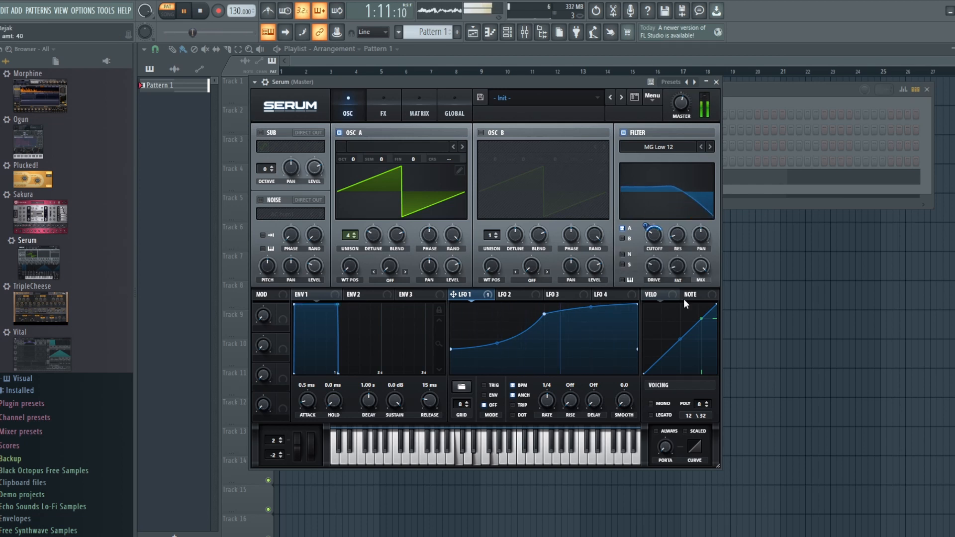
click(201, 11)
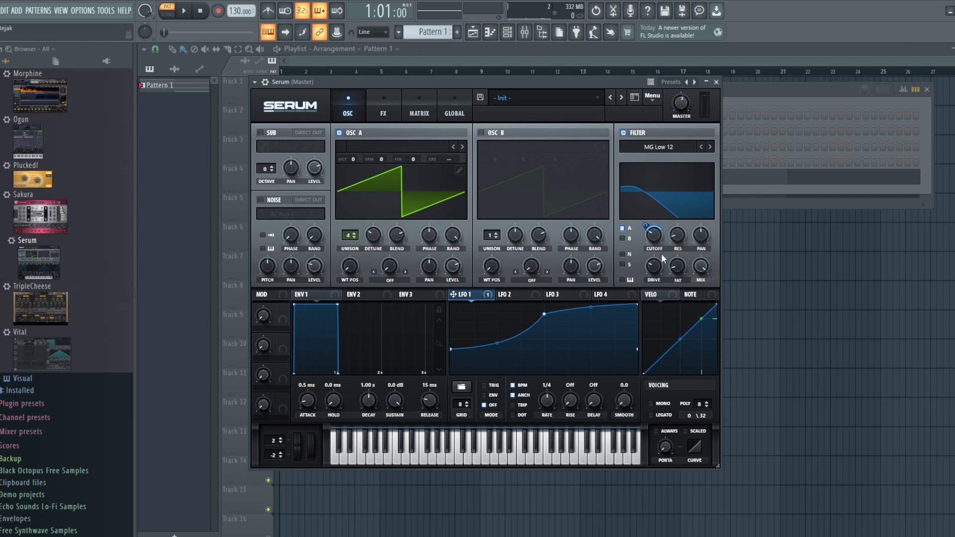
Step: Bypass LFO 1's filter cutoff modulation, play the pattern with the cutoff at 122 Hz to compare, and re-enable the modulation
right_click(478, 296)
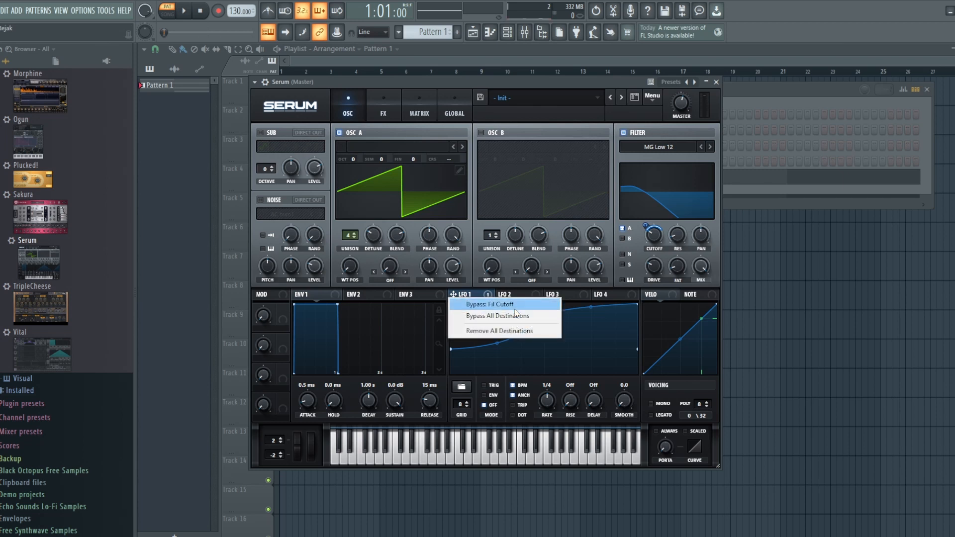
click(514, 308)
click(184, 10)
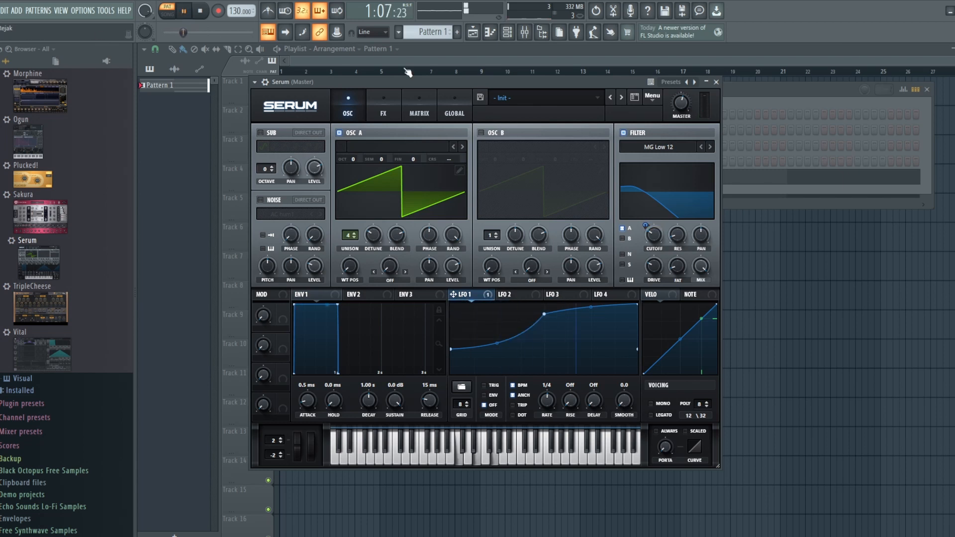
mouse_move(654, 235)
mouse_down()
mouse_move(652, 217)
mouse_move(651, 237)
mouse_up()
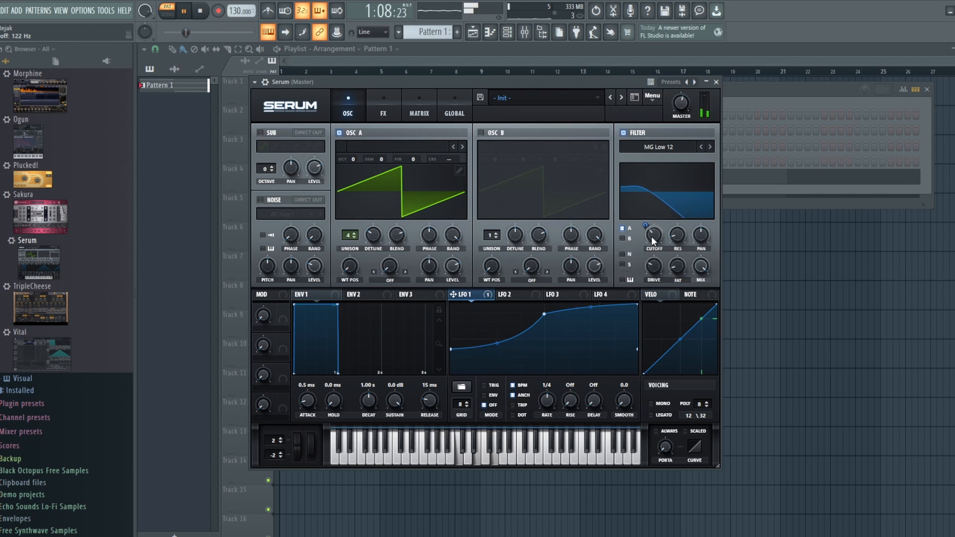
right_click(482, 306)
click(487, 306)
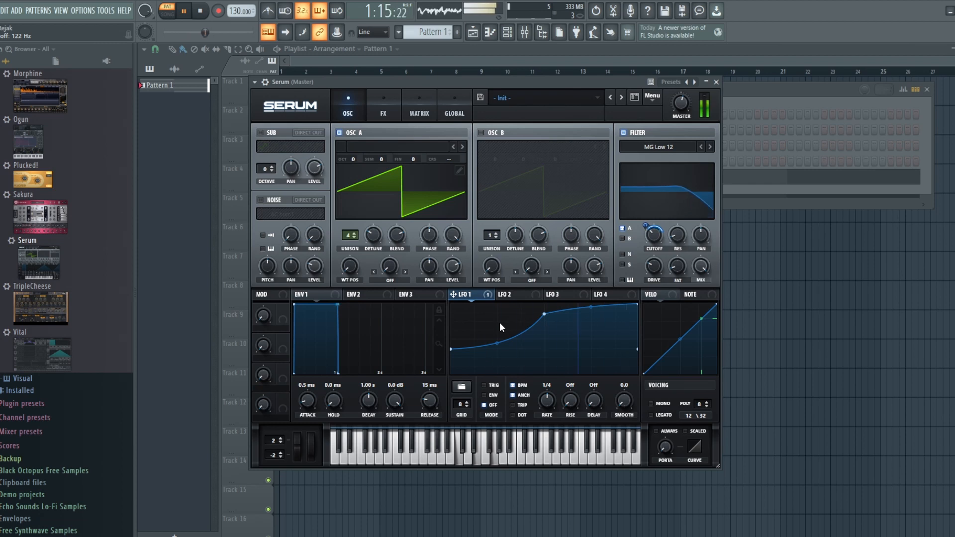
Step: Set the filter cutoff to 86 Hz and lower LFO 1's starting point almost to zero during playback, finishing with playback stopped
mouse_move(663, 235)
mouse_down()
mouse_move(661, 249)
mouse_move(660, 237)
mouse_up()
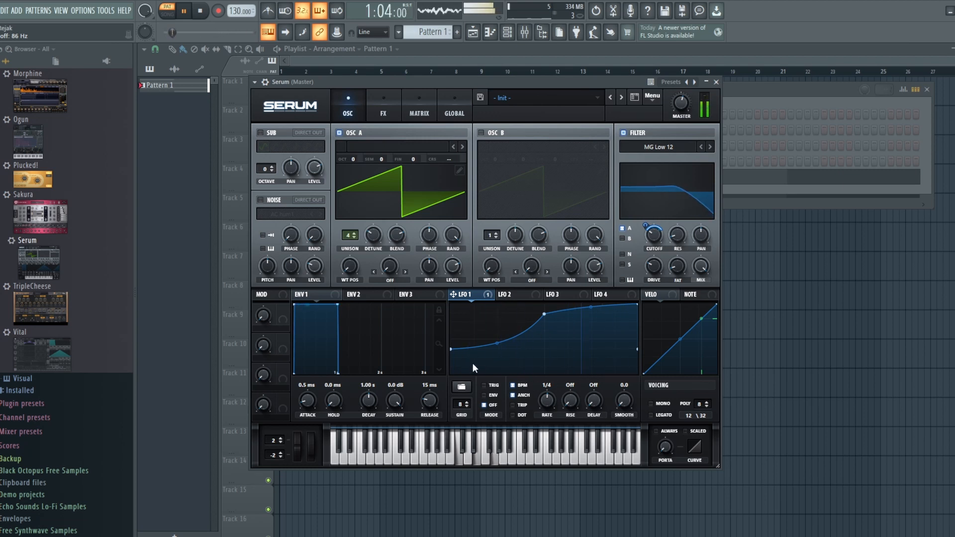
drag(451, 349, 452, 372)
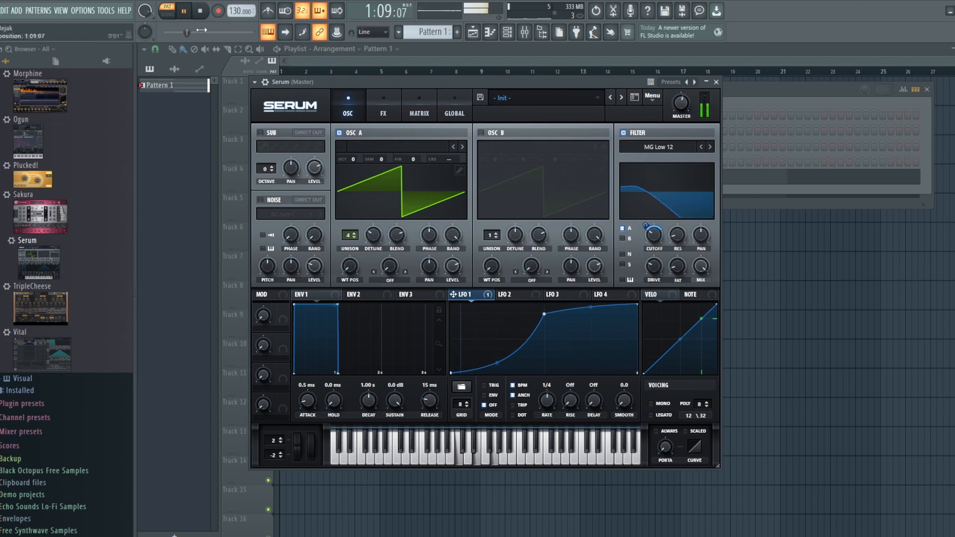
key(space)
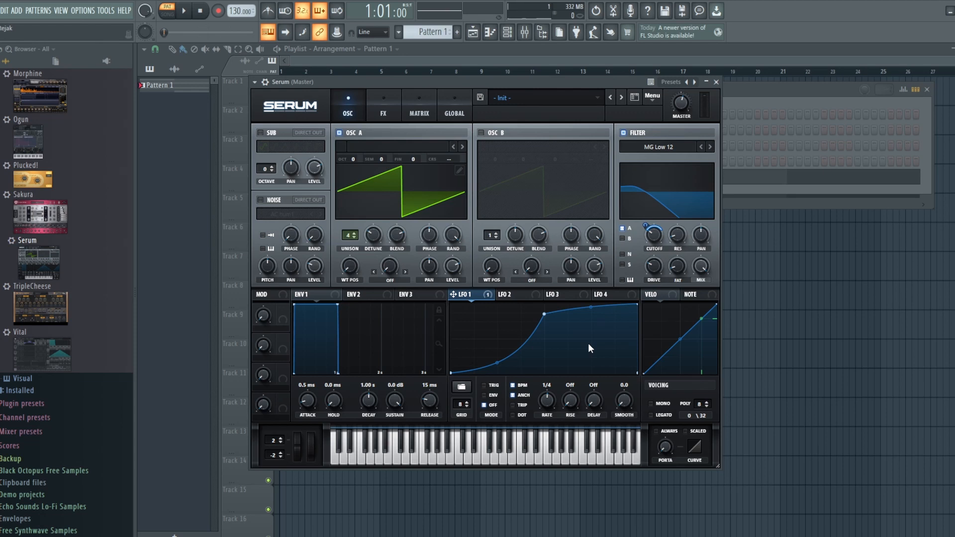